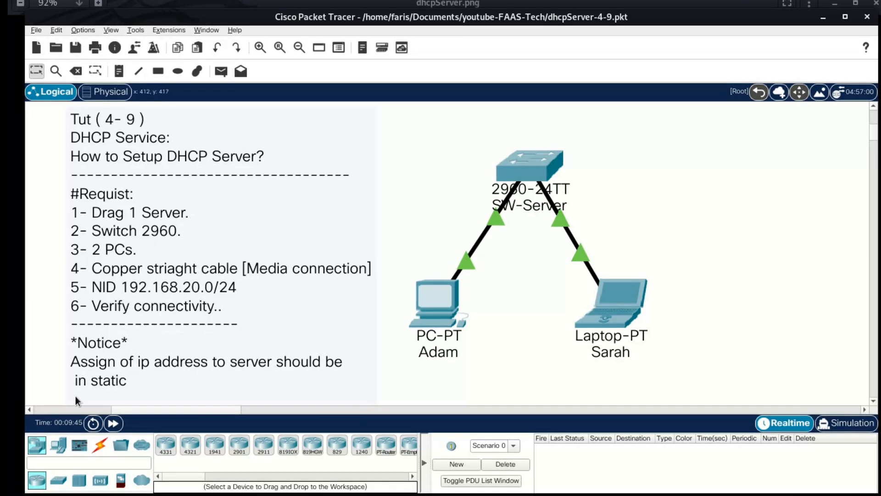
Step: Add a Server-PT end device to the workspace, level with the 2960 switch and beyond the laptop
left_click(63, 447)
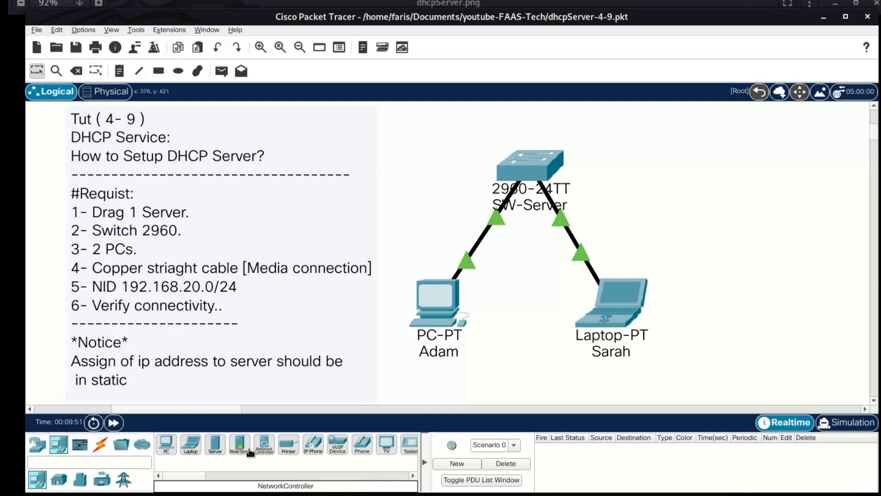
left_click(225, 442)
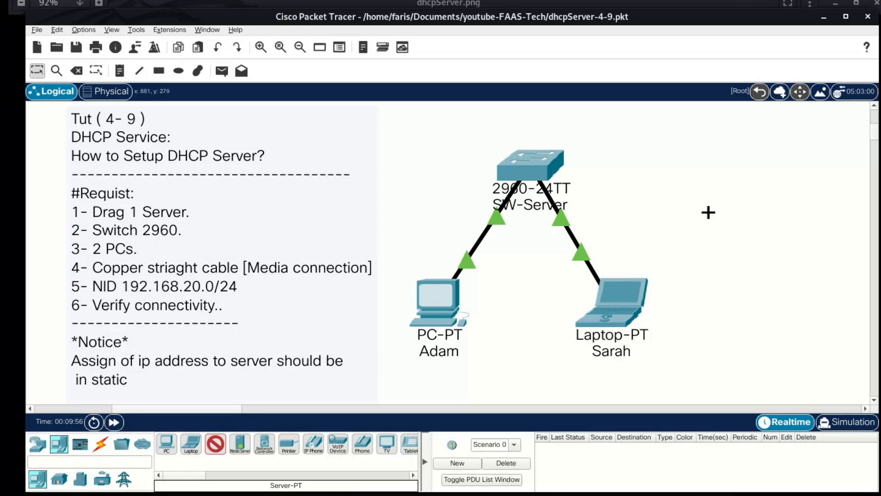
left_click(774, 162)
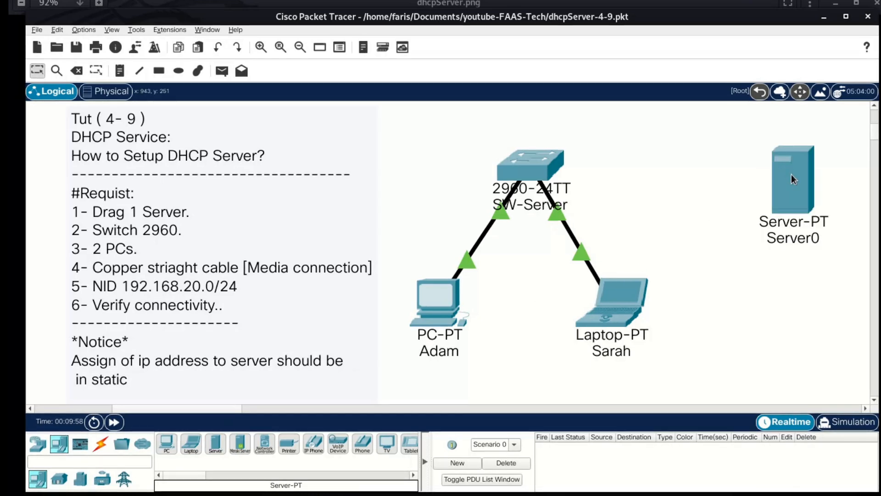
left_click_drag(791, 174, 783, 162)
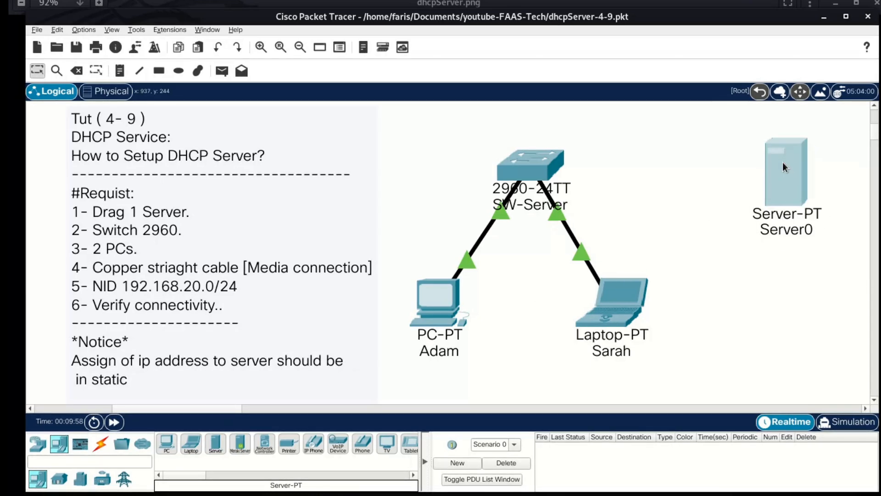
left_click(734, 244)
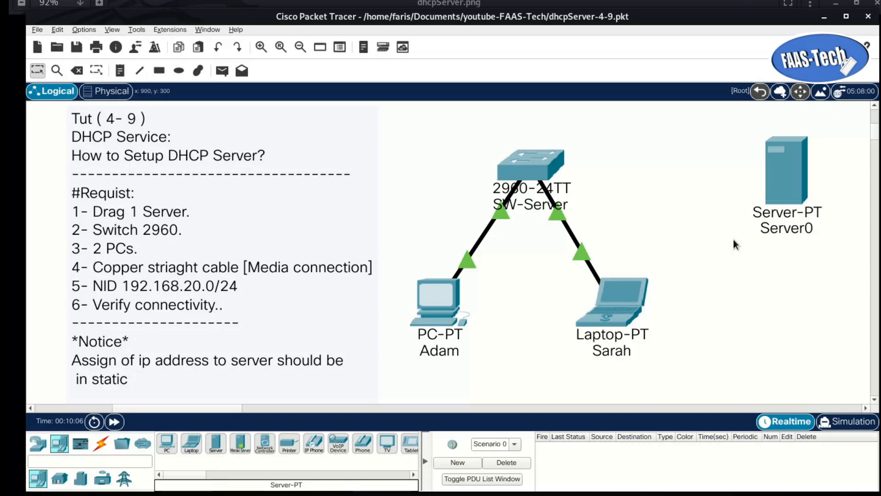
mouse_move(765, 188)
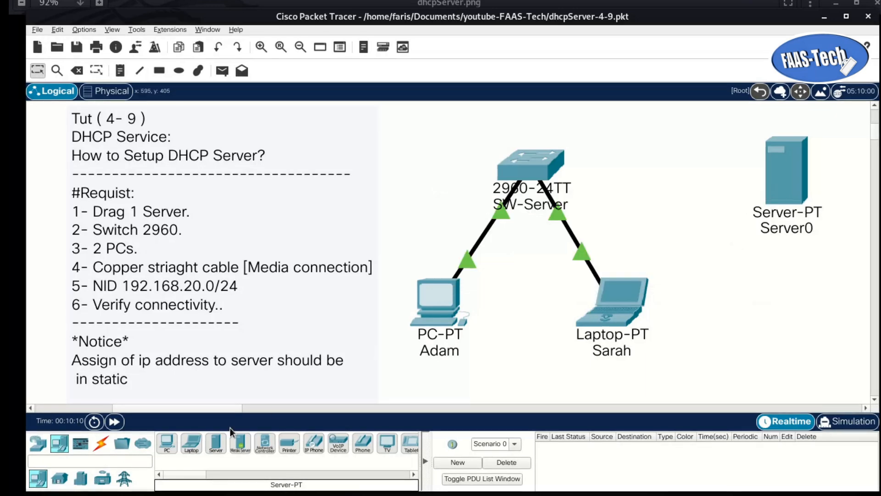
Step: Connect FastEthernet0/3 of the SW-Server switch to FastEthernet0 of the new server with a copper straight-through cable
left_click(102, 443)
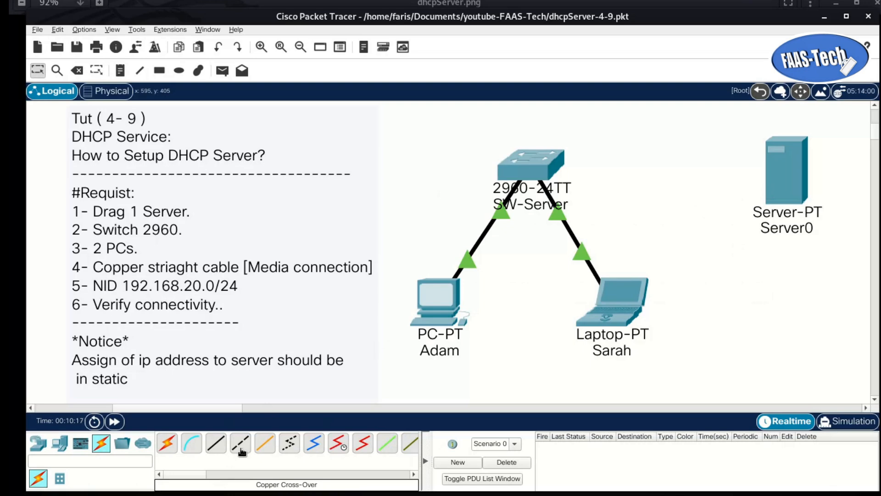
left_click(220, 443)
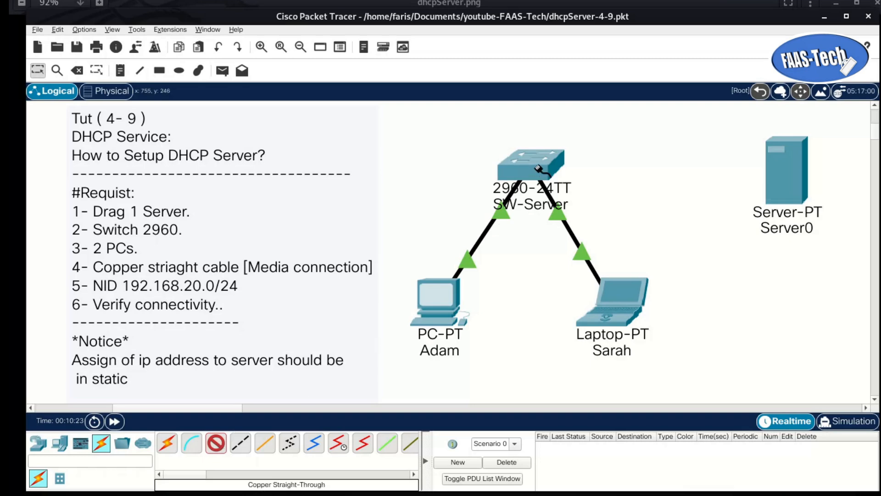
mouse_move(538, 169)
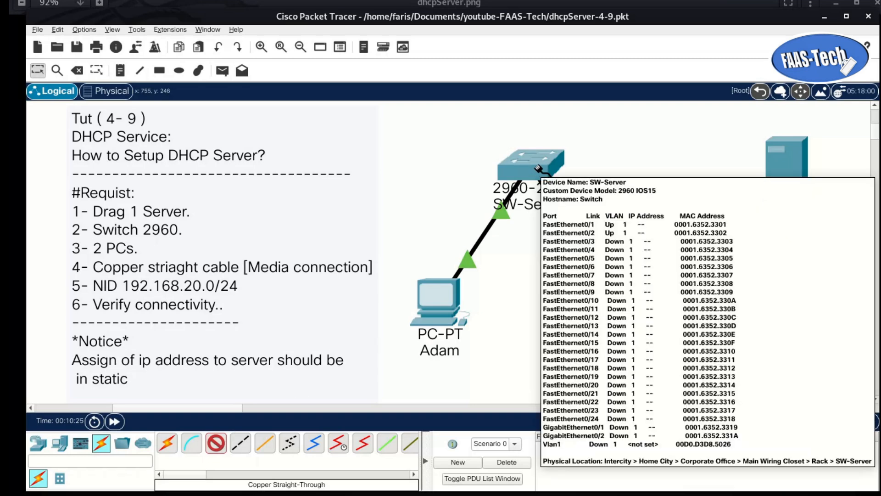
left_click(538, 168)
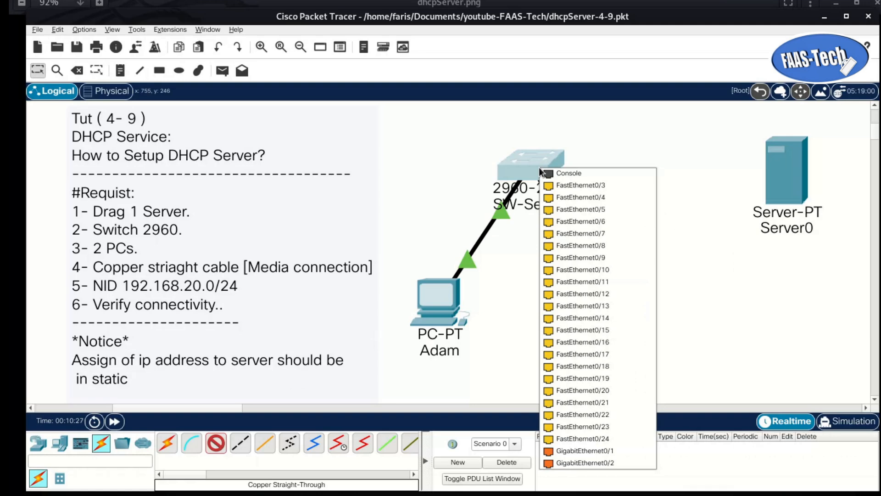
left_click(569, 185)
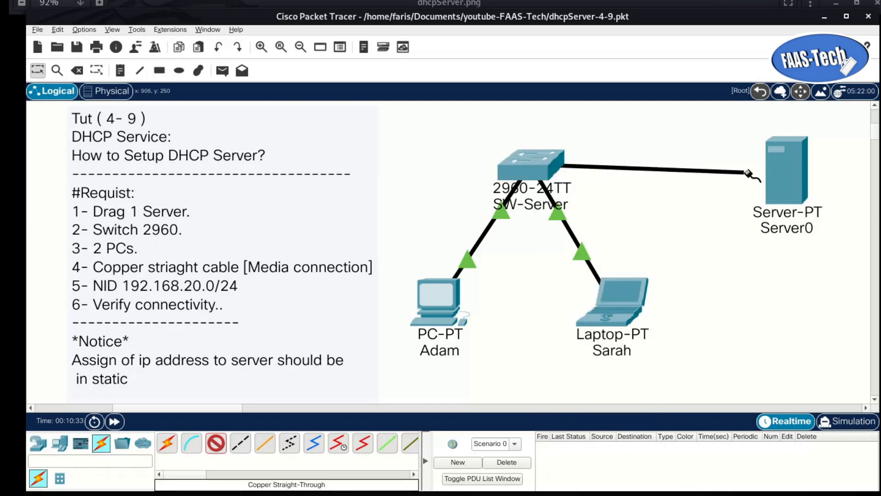
left_click(791, 165)
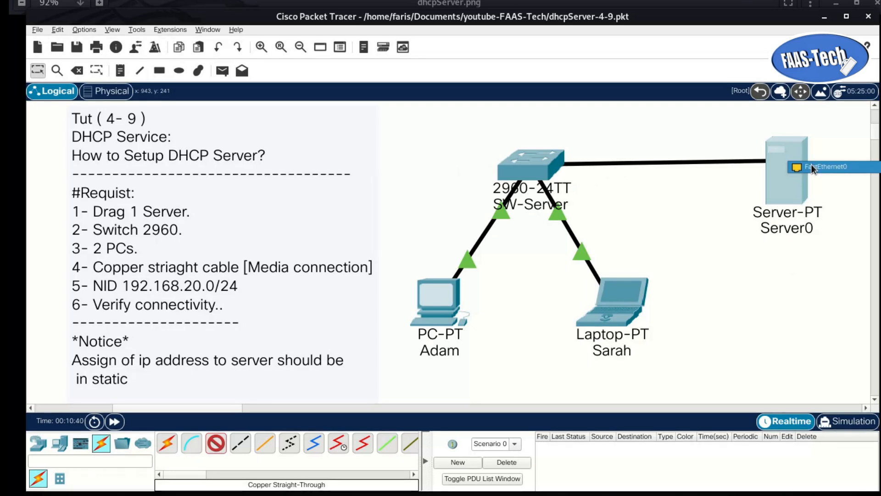
left_click(811, 164)
mouse_move(786, 158)
left_mouse_down()
mouse_move(789, 147)
mouse_move(788, 156)
left_mouse_up()
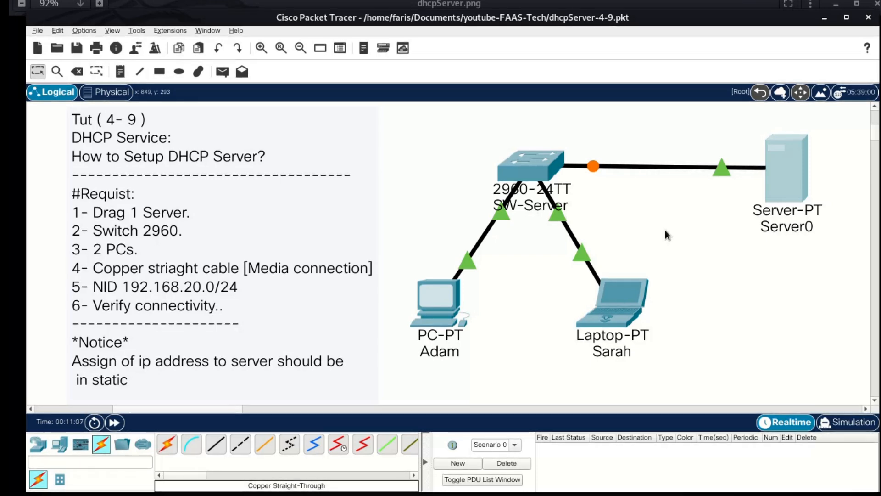
Step: Rename the new server as DHCP-Server
left_click(790, 227)
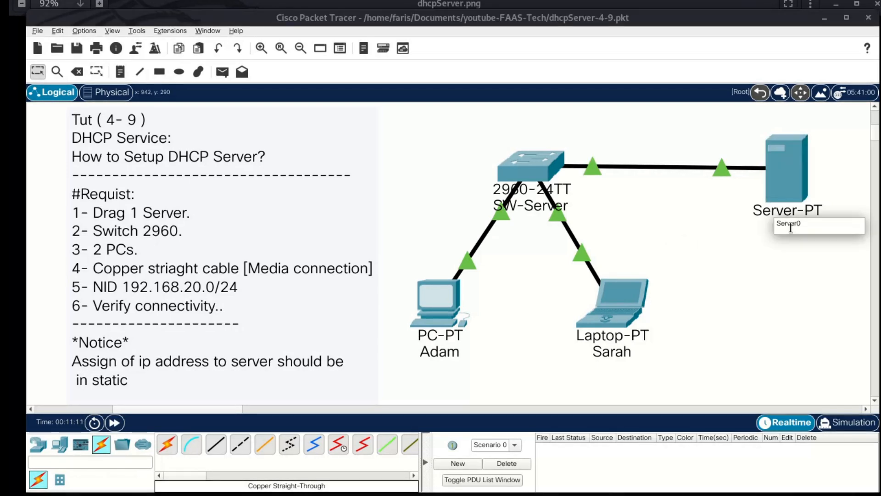
double_click(791, 227)
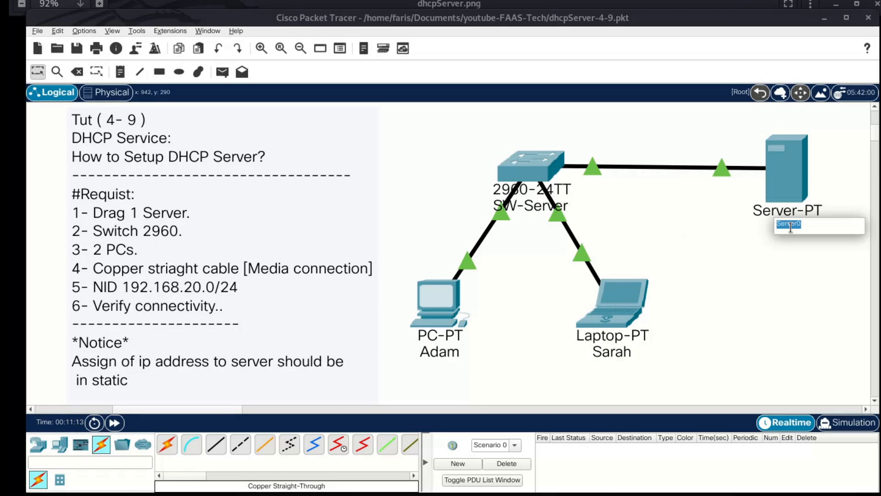
type("DHCP")
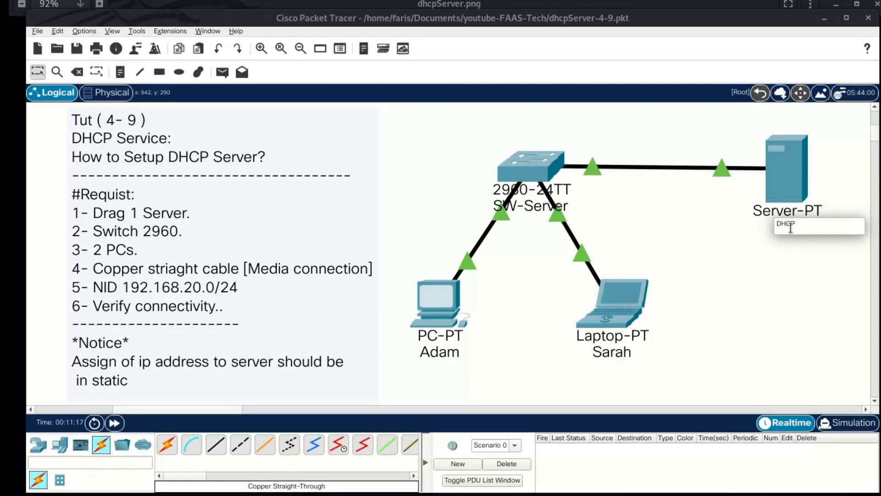
type("-Server")
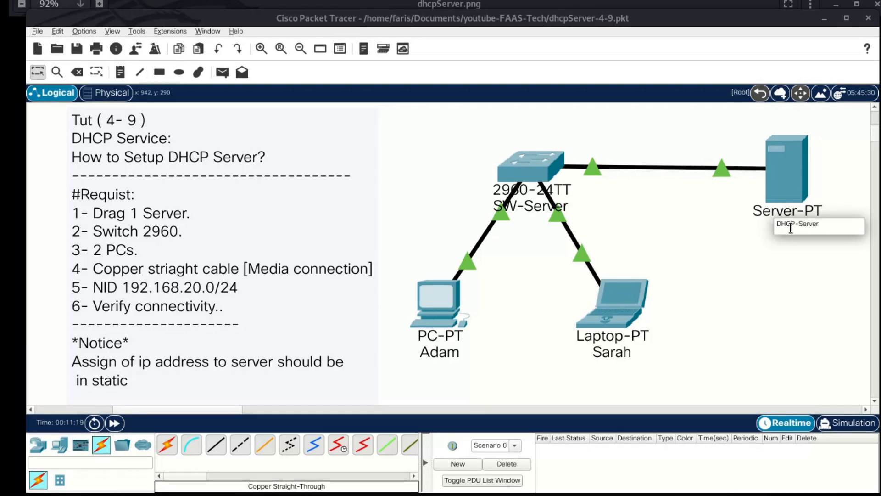
left_click(766, 316)
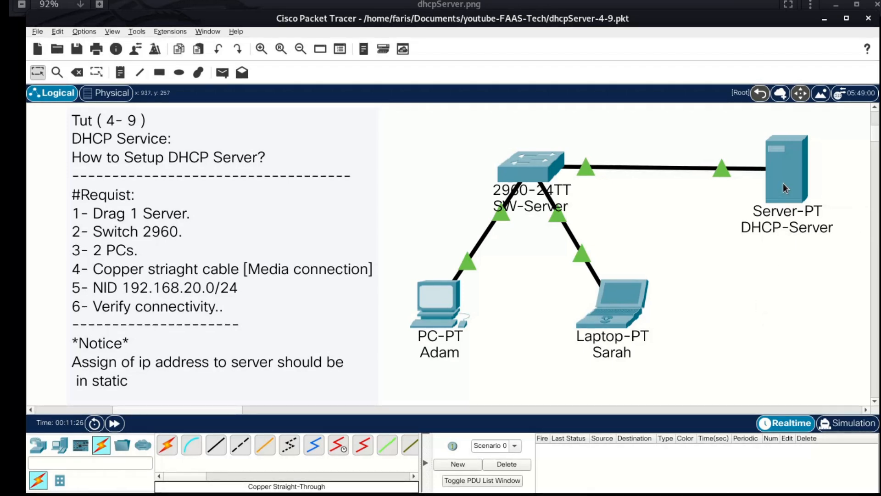
Step: Add a workspace note reading 192.168.20.1/24 and place it directly below the DHCP-Server label
mouse_move(773, 186)
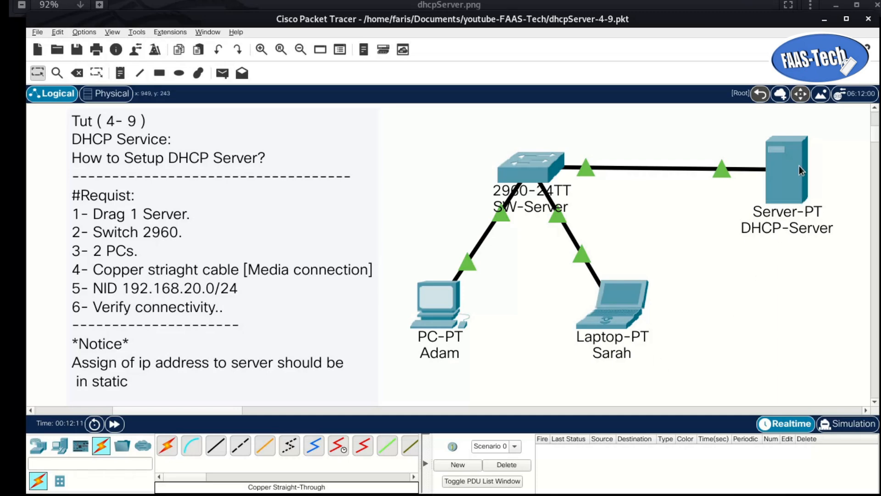
mouse_move(800, 166)
left_click(120, 74)
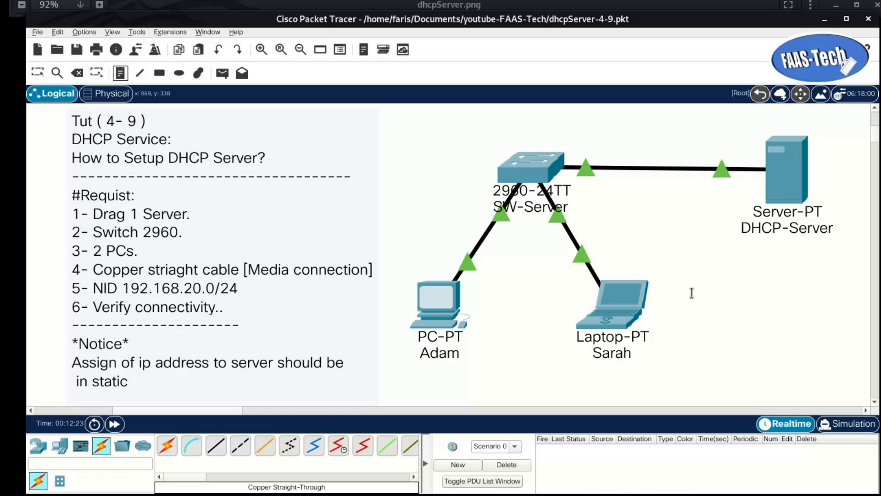
left_click(723, 266)
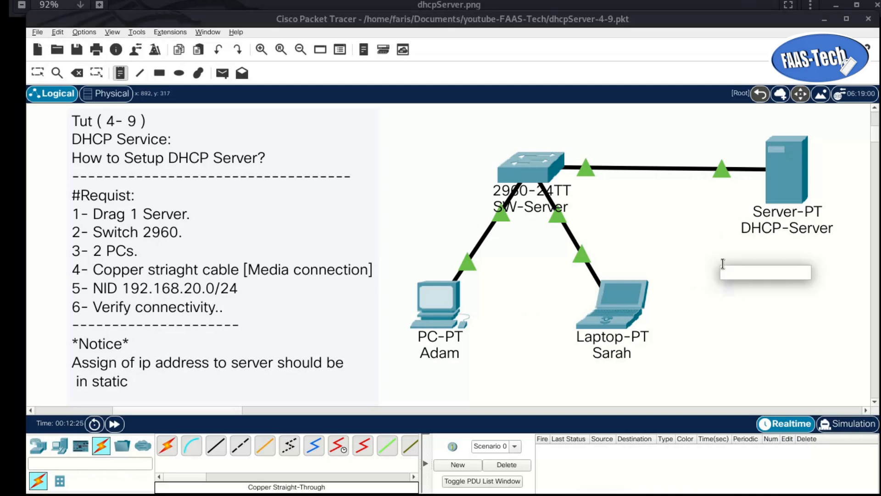
type("192.168")
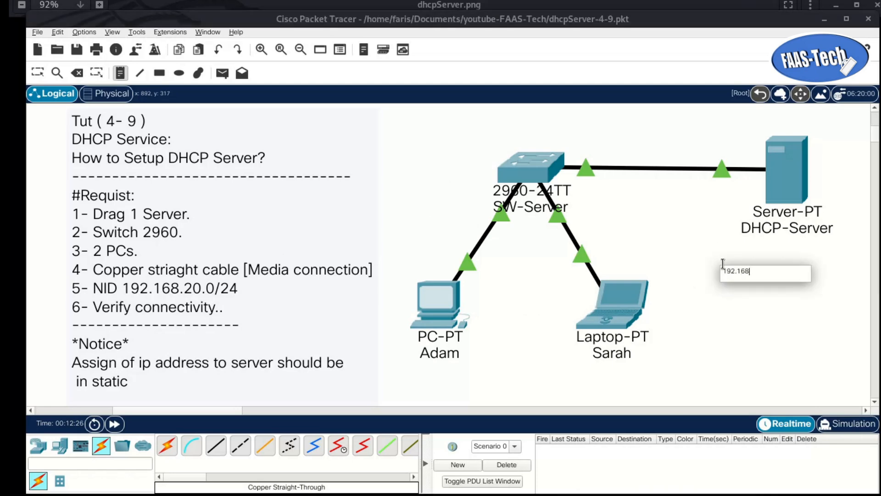
type(".20.1/24")
key("Escape")
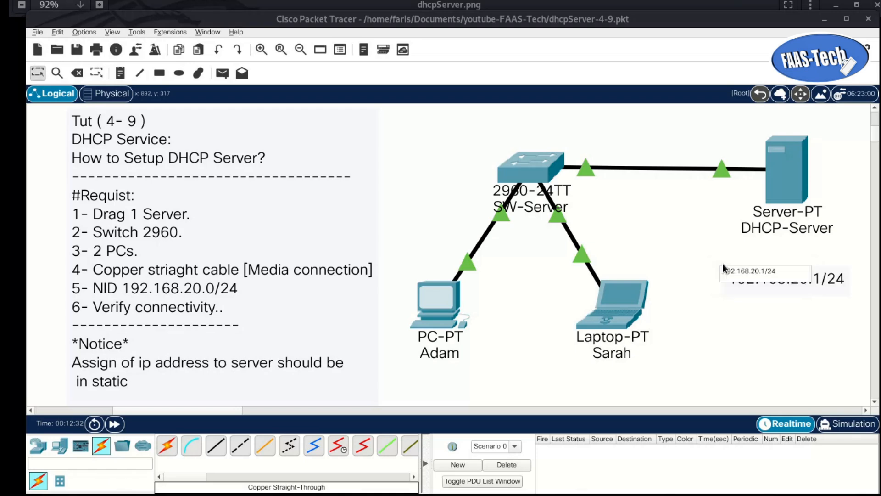
left_click_drag(759, 277, 762, 248)
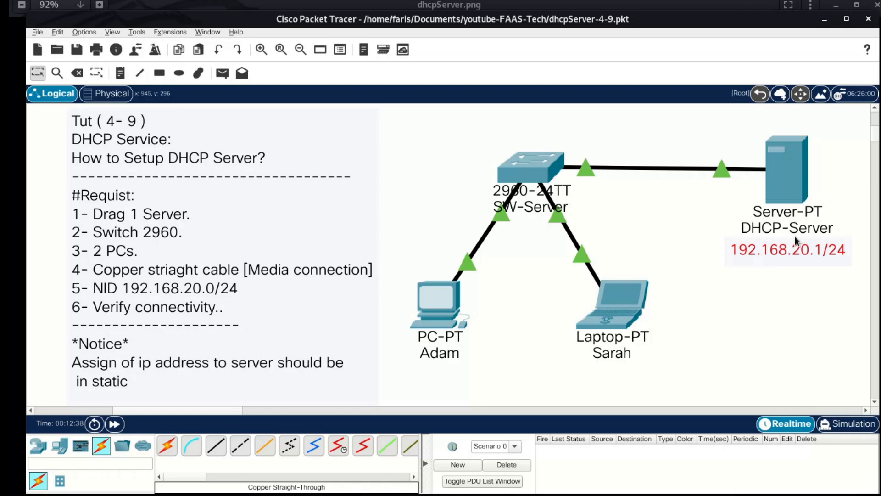
Step: Give DHCP-Server the static IPv4 address 192.168.20.1 with subnet mask 255.255.255.0
left_click(788, 173)
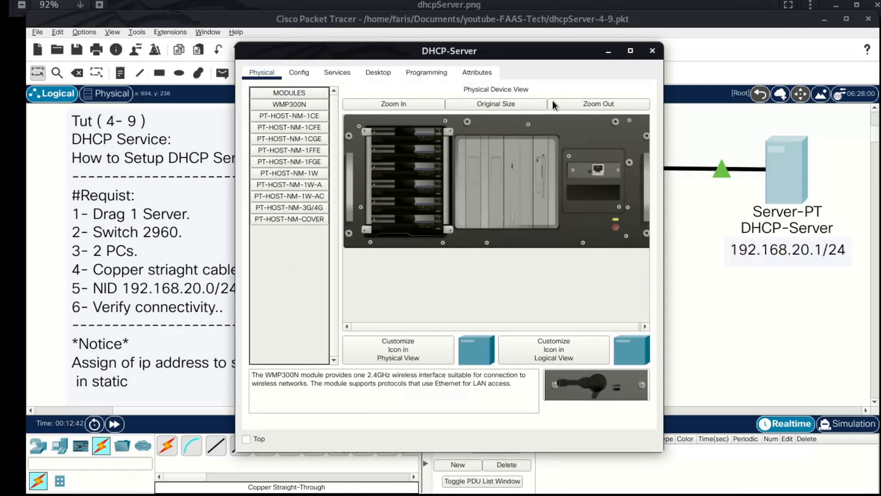
left_click(384, 72)
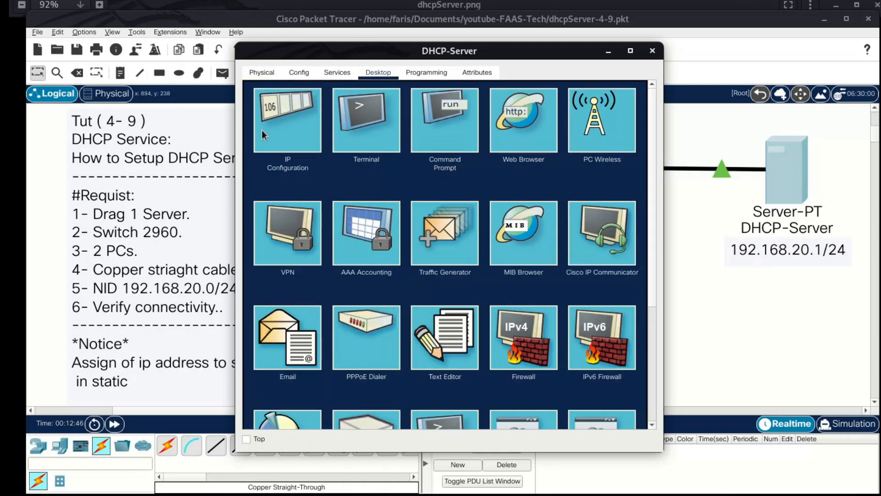
left_click(262, 130)
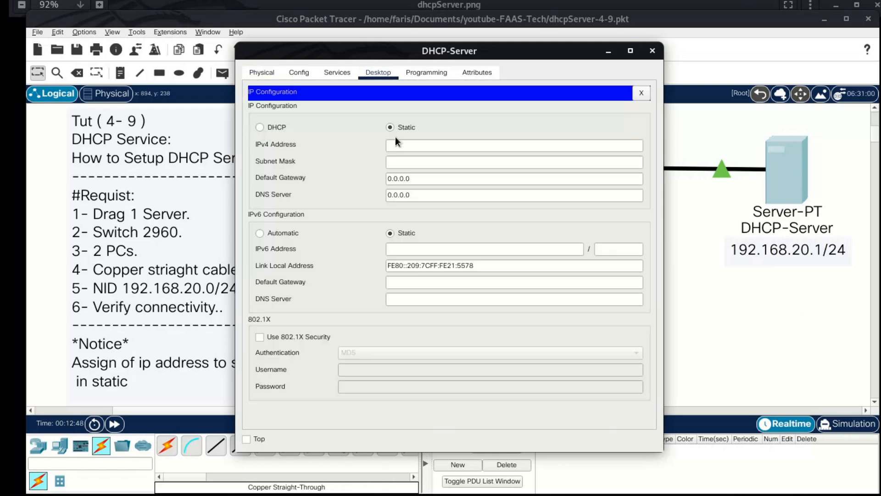
left_click(418, 149)
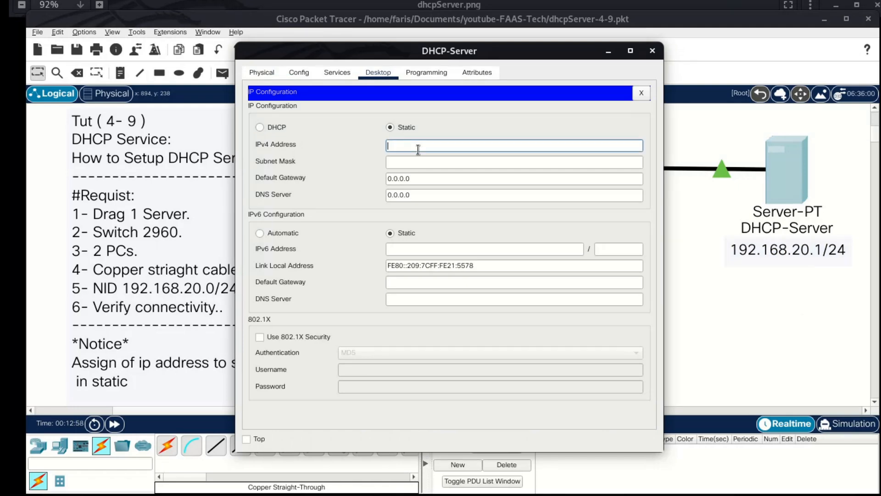
type("192.168.20.1")
left_click(420, 162)
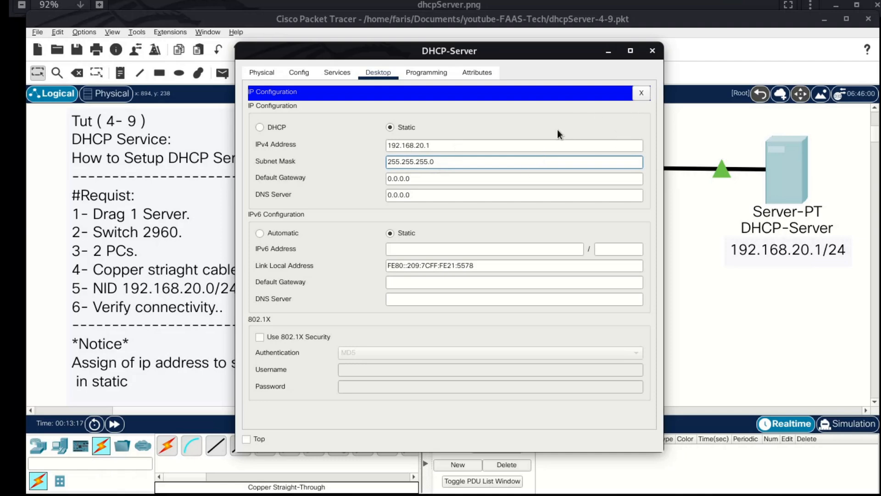
left_click(642, 92)
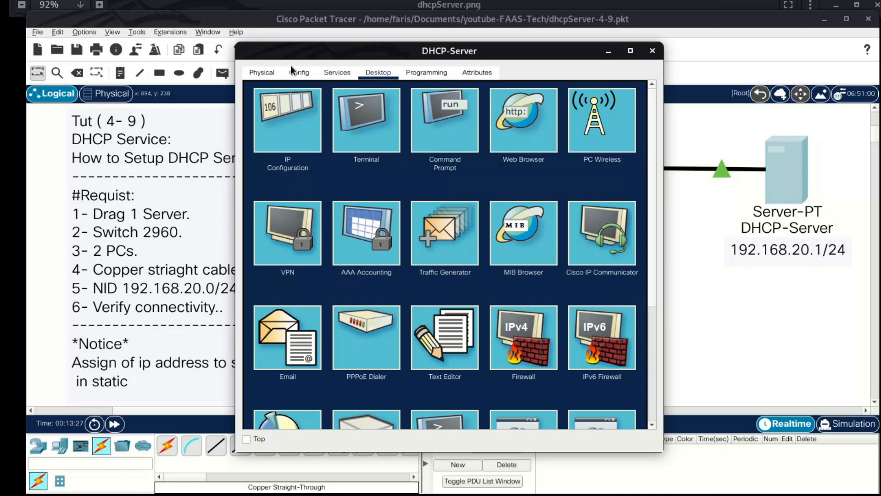
Step: Turn on the DHCP service on DHCP-Server for interface FastEthernet0
left_click(339, 74)
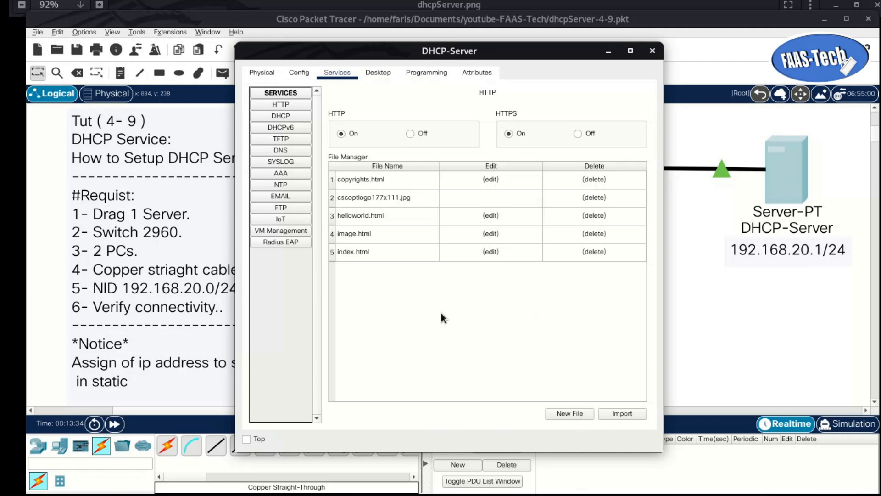
left_click(289, 115)
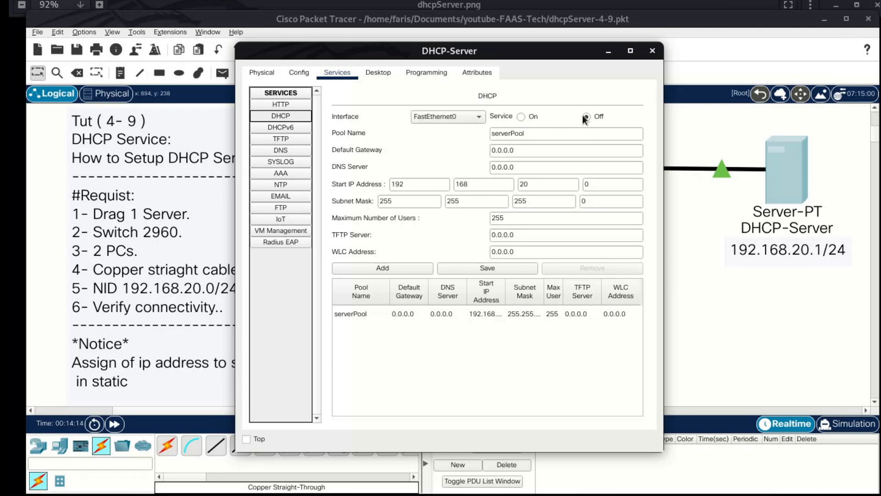
left_click(523, 117)
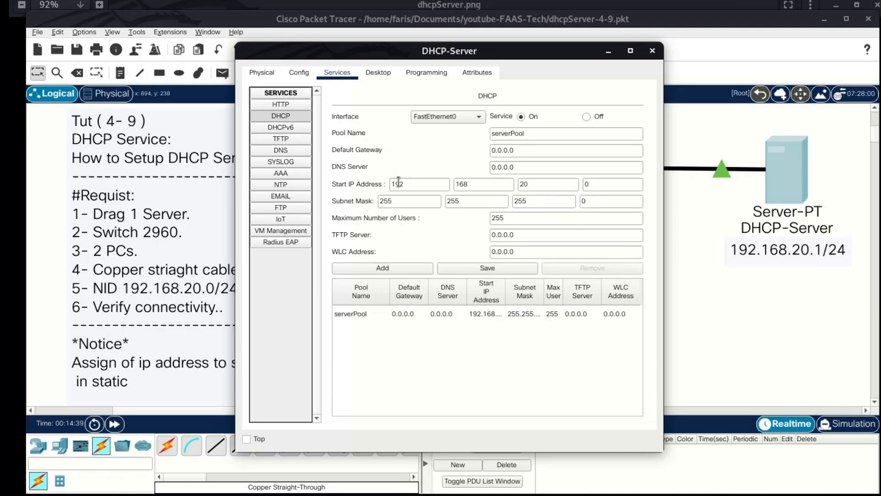
Step: Set serverPool's start IP address to 192.168.20.5 and its maximum number of users to 15, save the pool and close the server window
double_click(589, 184)
type("5")
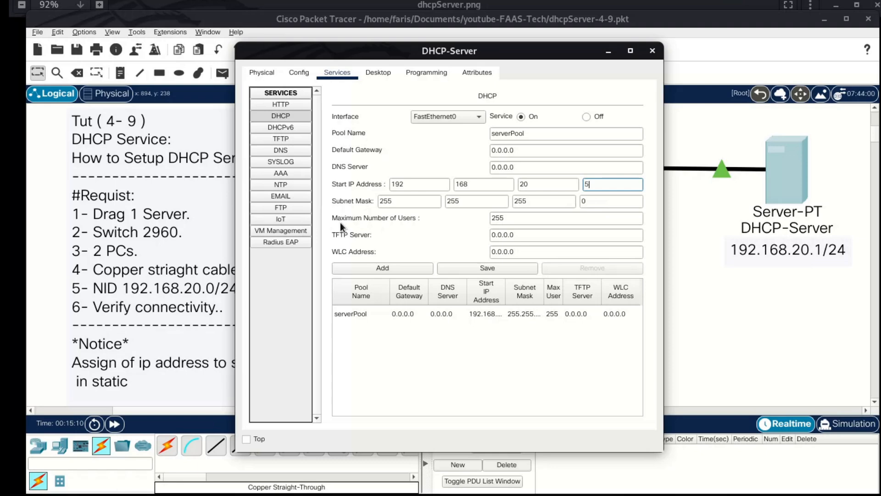
double_click(502, 219)
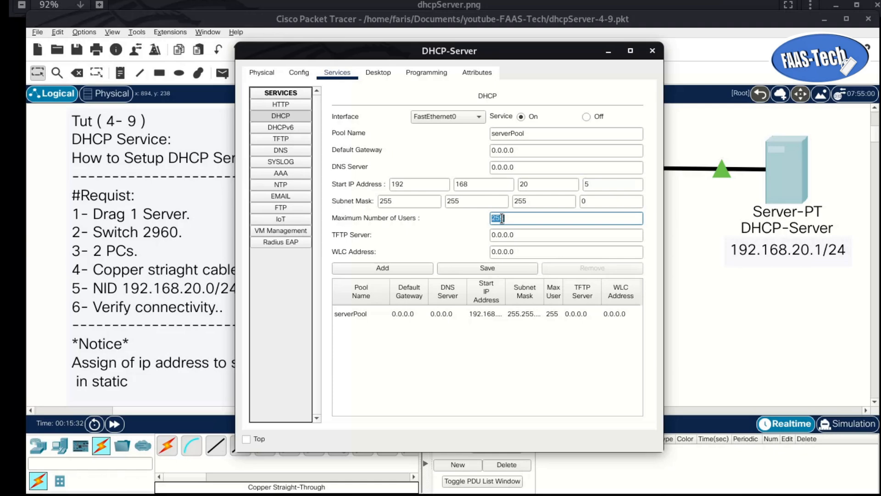
type("15")
left_click(492, 268)
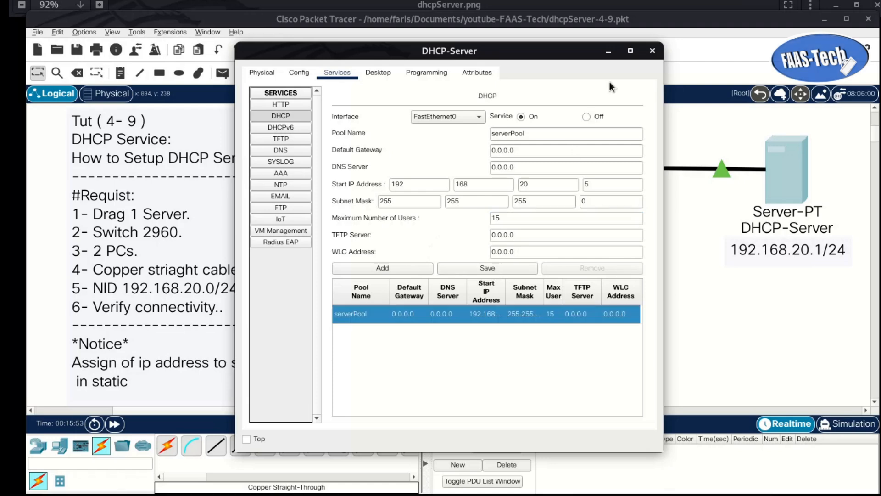
left_click(635, 51)
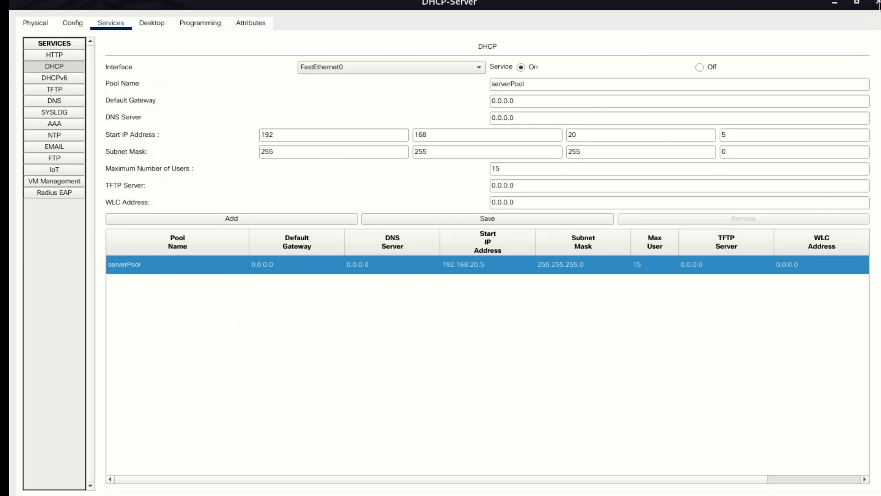
left_click(876, 6)
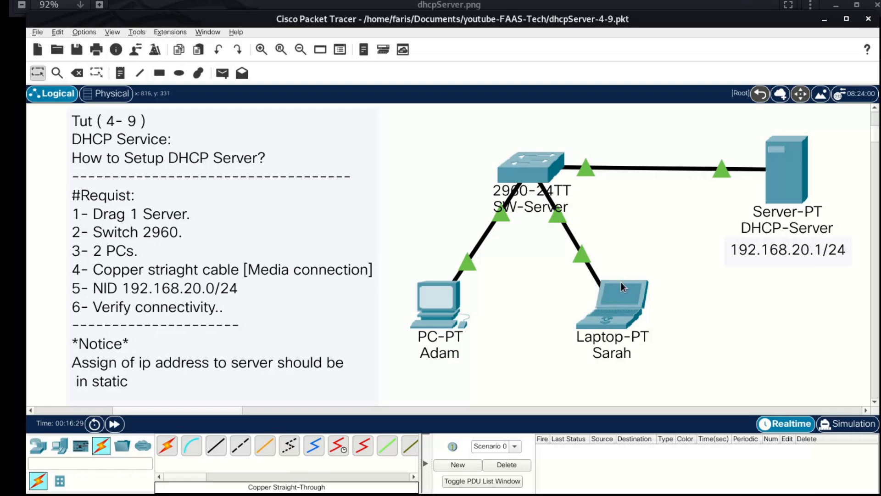
Step: Switch the PC-PT's FastEthernet0 IPv4 configuration from static to DHCP
left_click(445, 296)
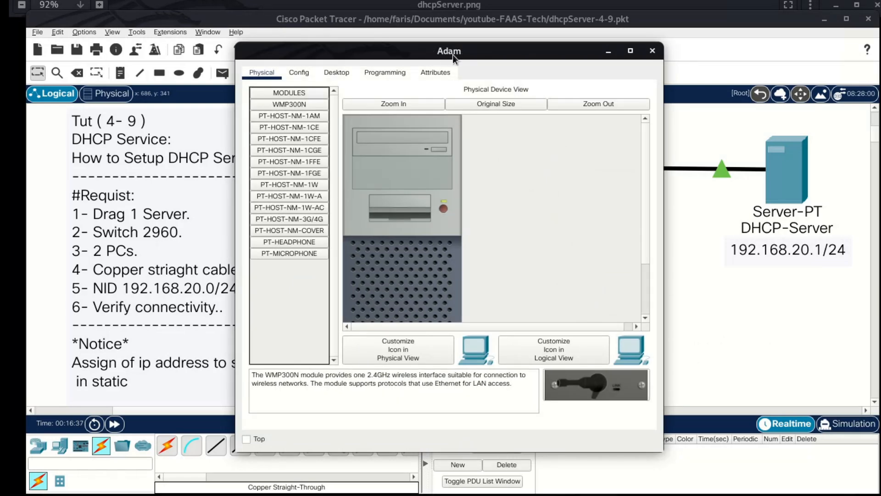
left_click_drag(438, 55, 386, 35)
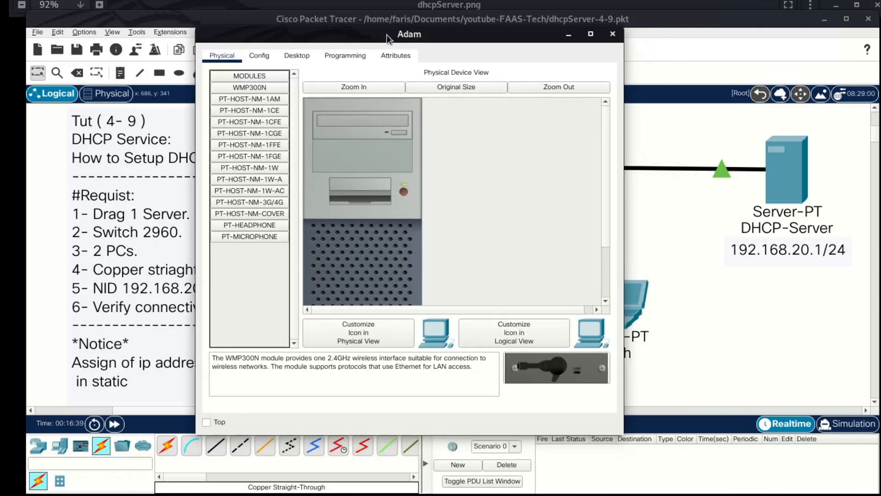
left_click(300, 58)
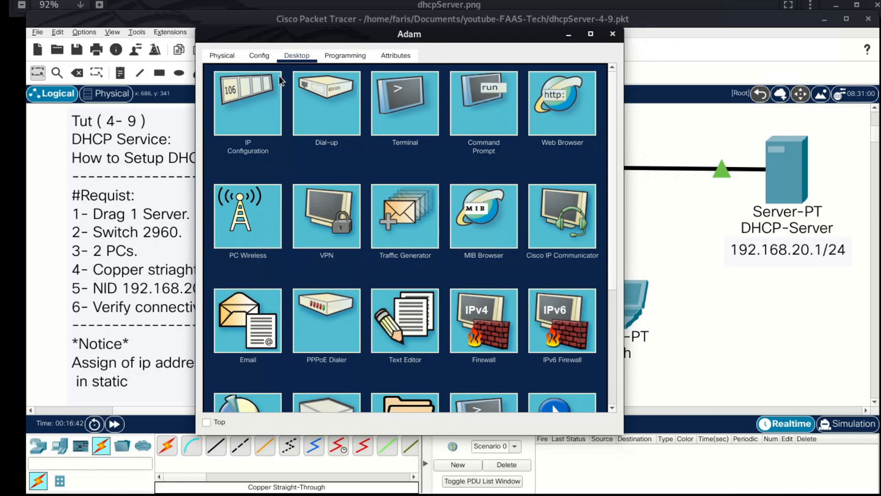
left_click(241, 105)
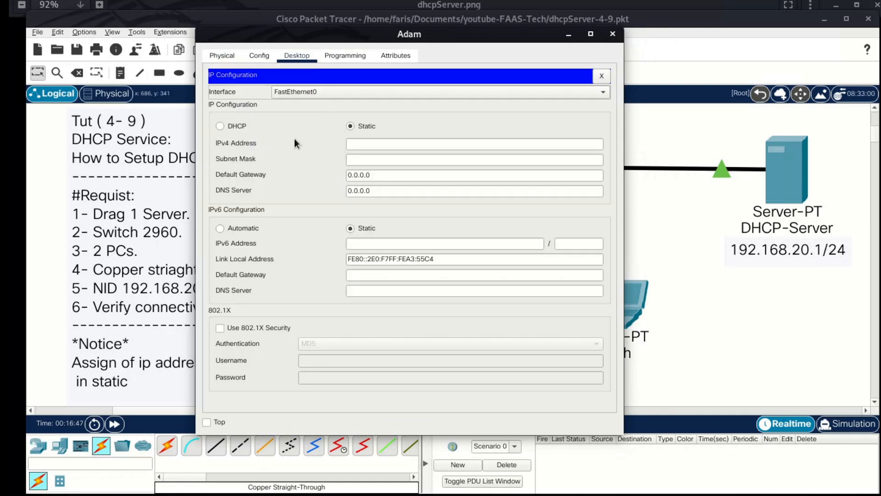
left_click(591, 35)
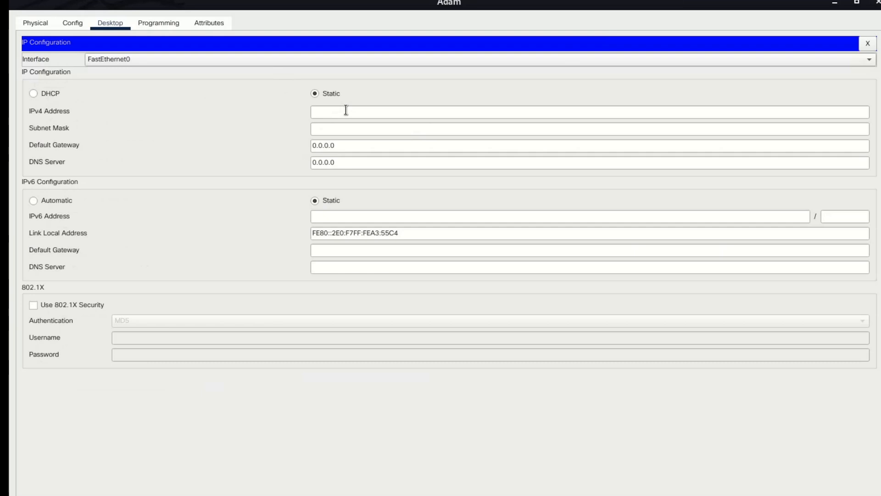
left_click(33, 94)
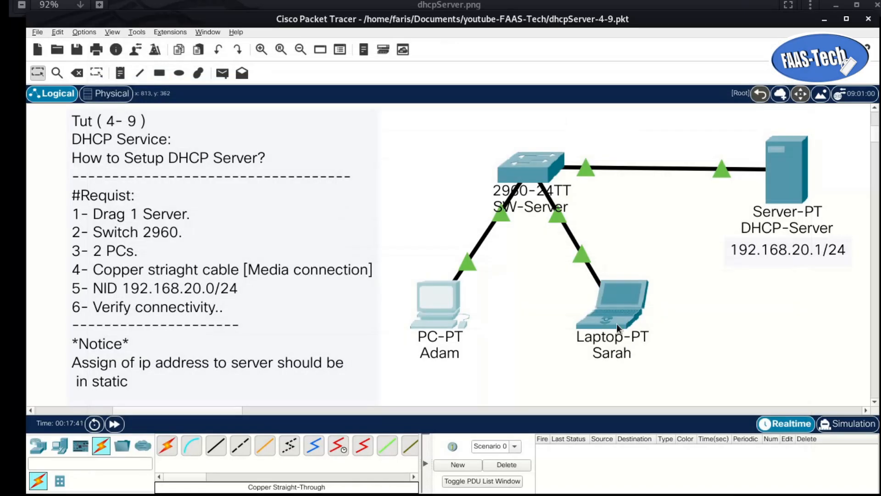
Step: Switch the Laptop-PT's FastEthernet0 IPv4 configuration from static to DHCP and close its window
left_click(613, 319)
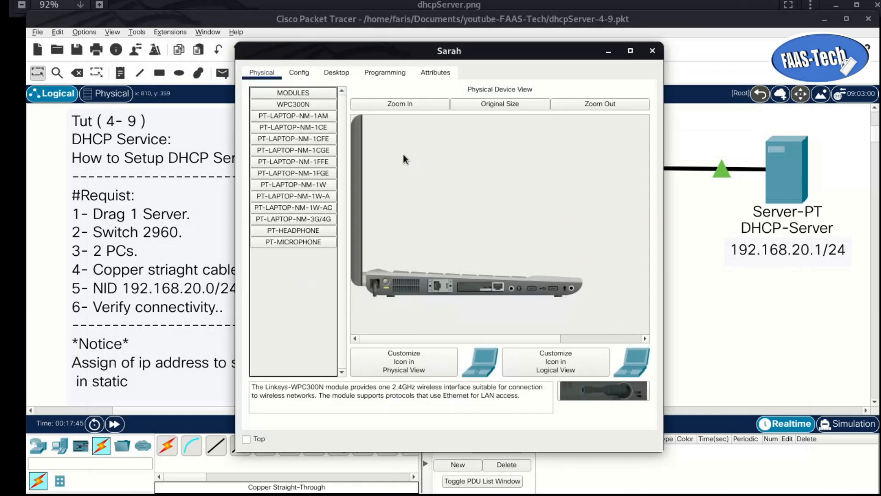
left_click(339, 74)
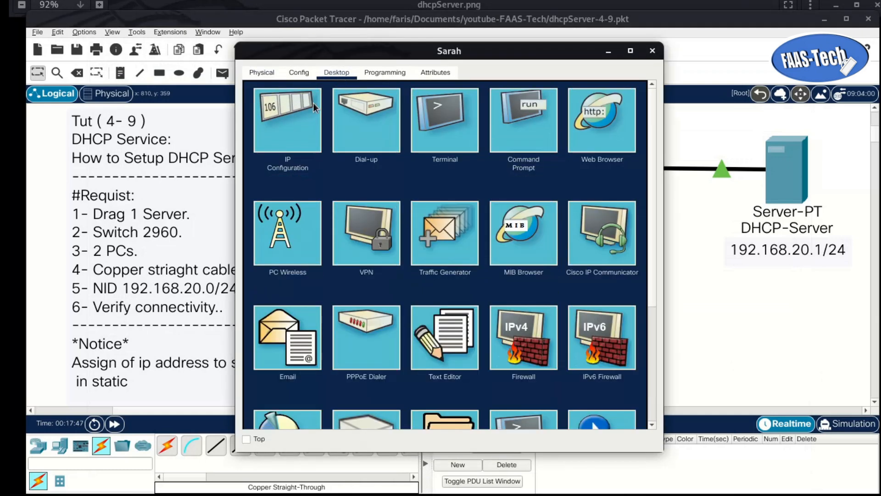
left_click(288, 125)
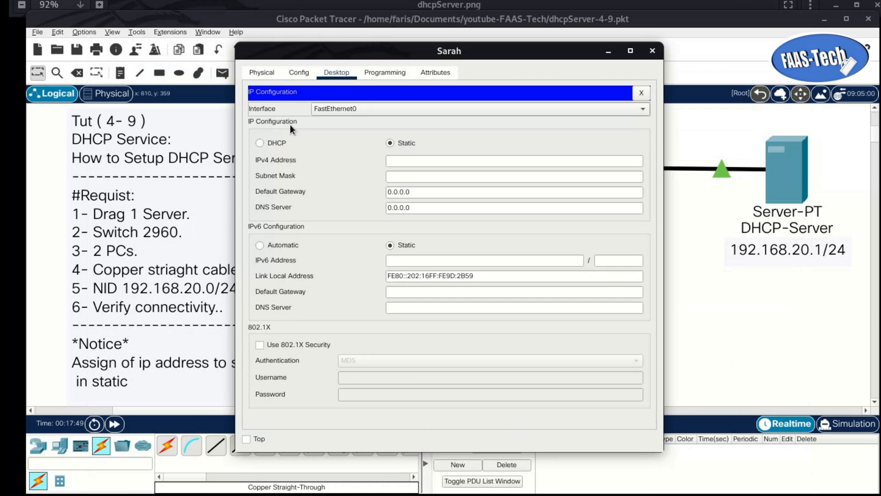
left_click(630, 51)
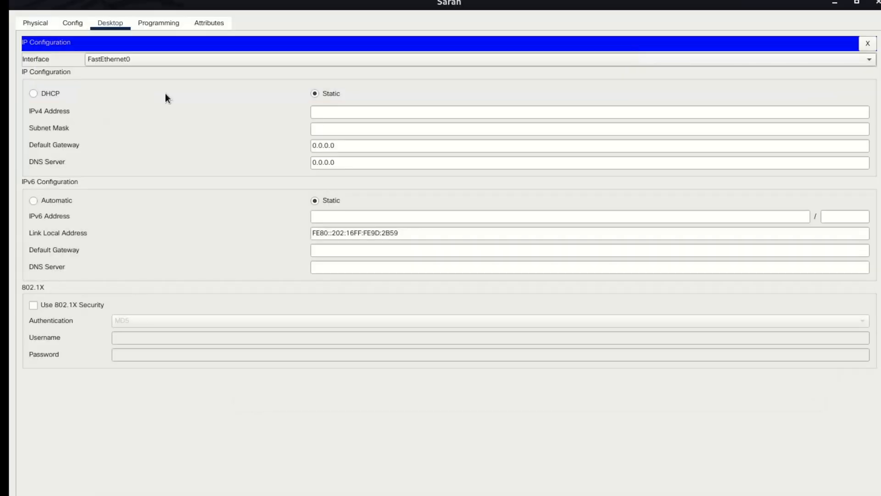
left_click(51, 95)
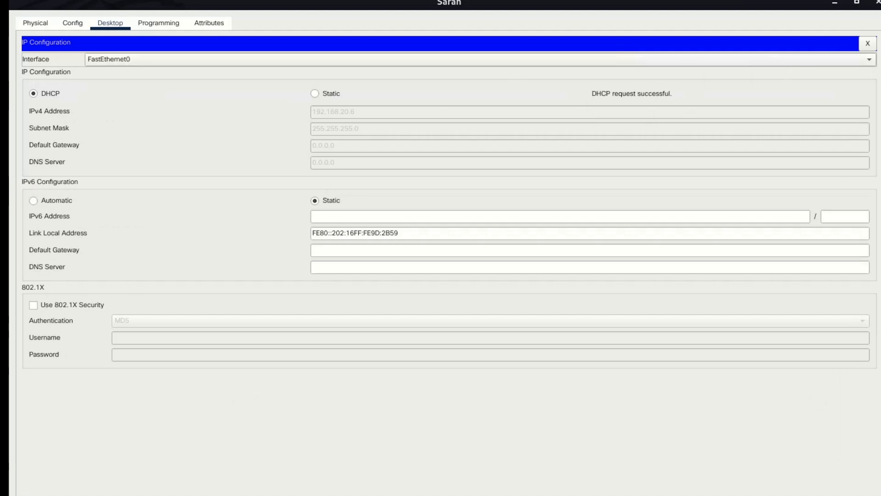
left_click(878, 3)
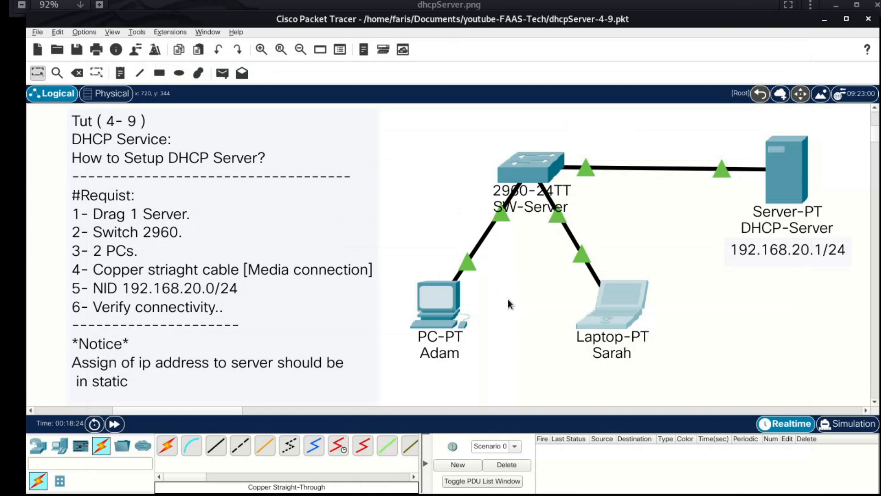
Step: Run ipconfig in the PC-PT's Command Prompt and check the IPv4 address and subnet mask assigned to FastEthernet0
left_click(440, 305)
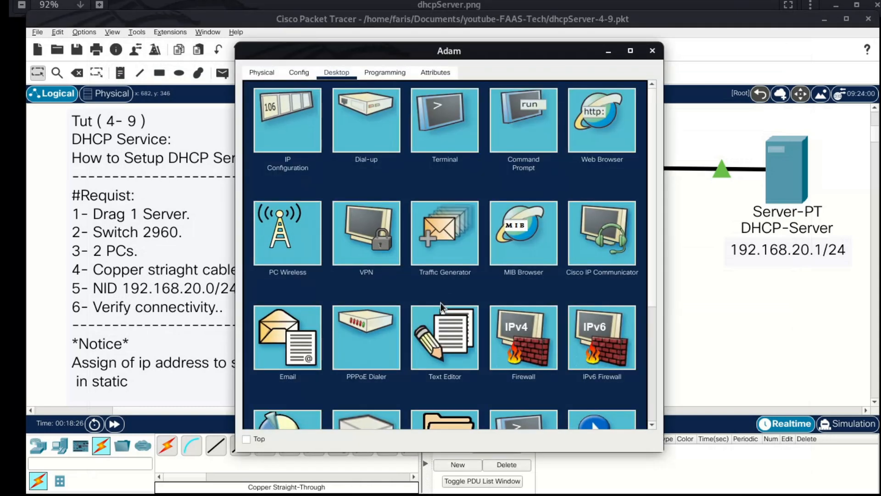
left_click(535, 119)
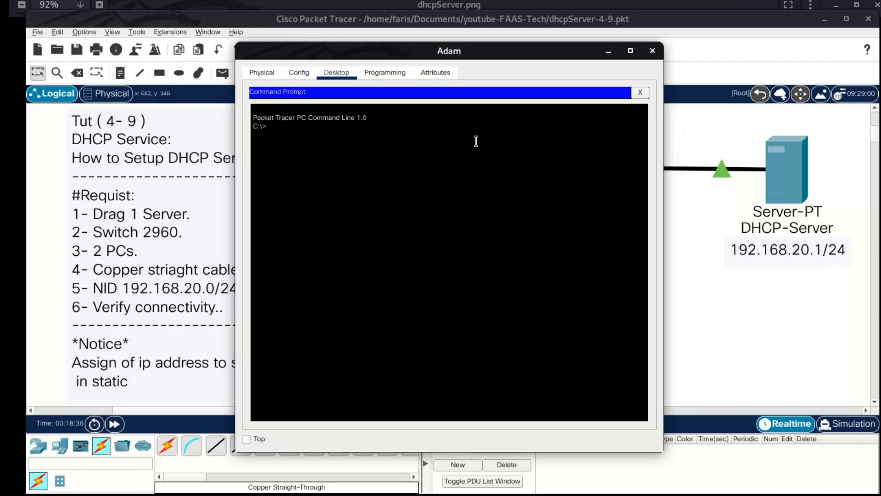
type("ipconfig")
left_click(630, 51)
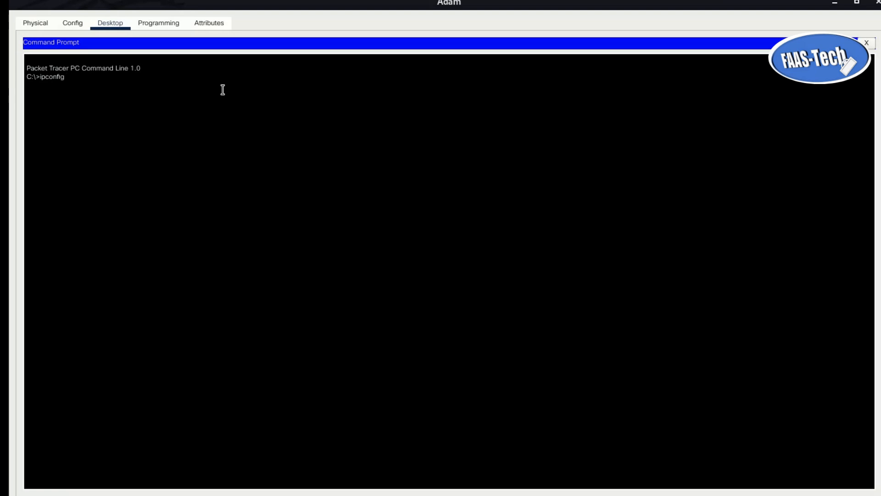
key("Return")
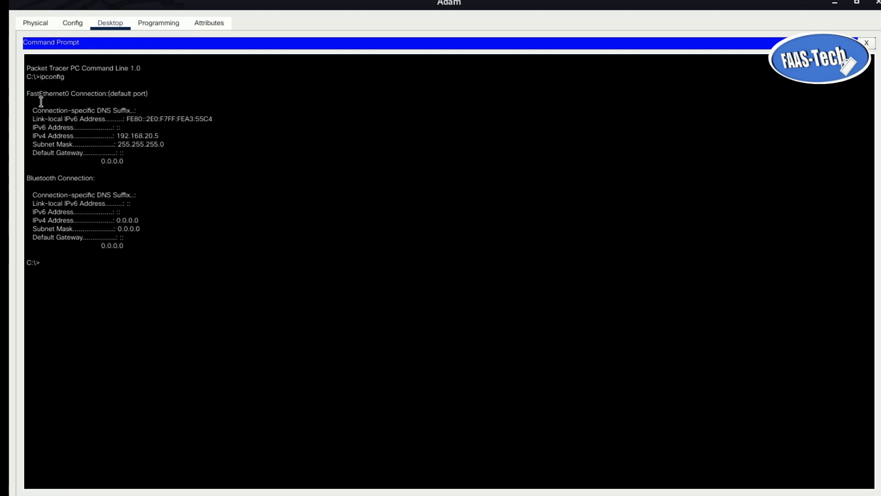
left_click_drag(32, 110, 204, 152)
triple_click(152, 135)
left_click(152, 145)
double_click(152, 145)
left_click(151, 145)
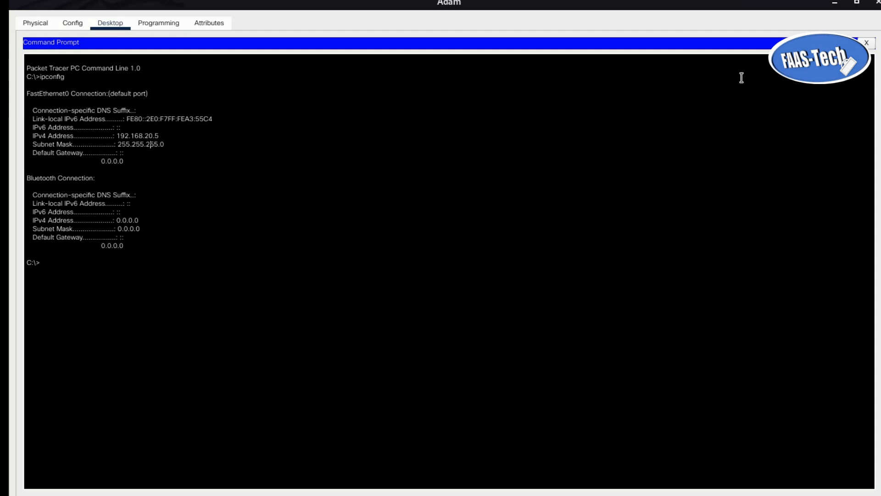
left_click(877, 3)
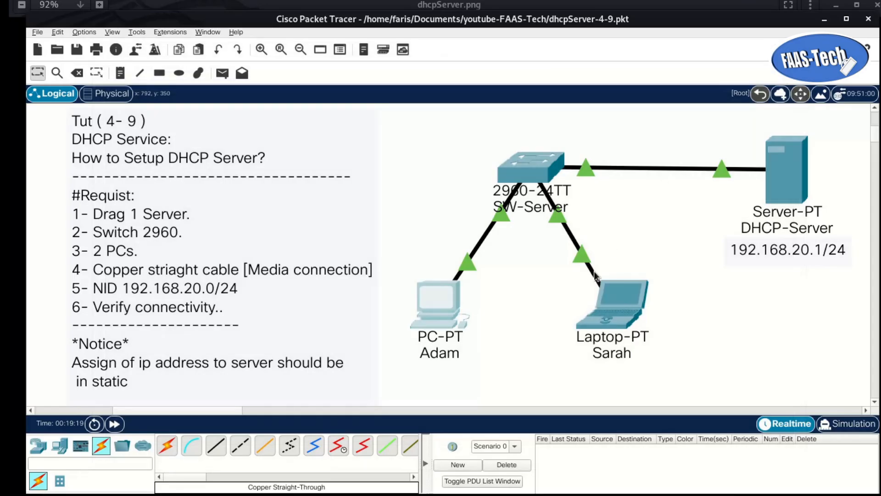
Step: Run ipconfig in the Laptop-PT's Command Prompt and check its FastEthernet0 IPv4 address and subnet mask
left_click(609, 323)
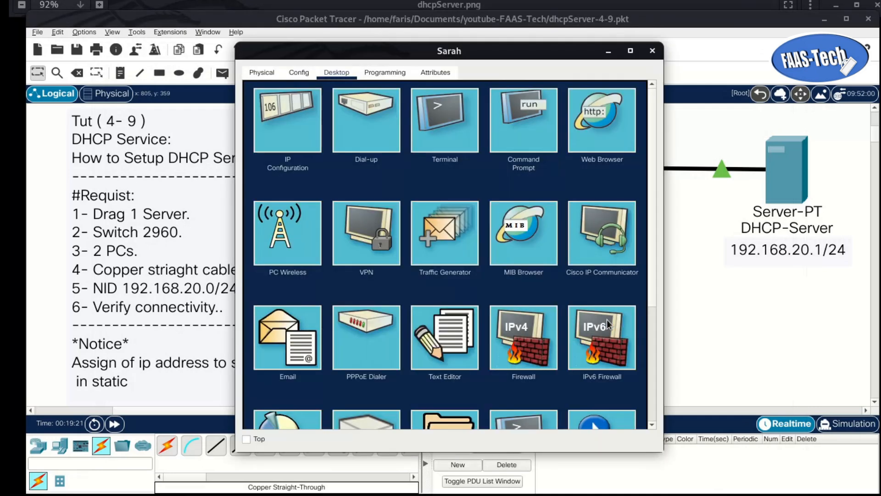
left_click(528, 113)
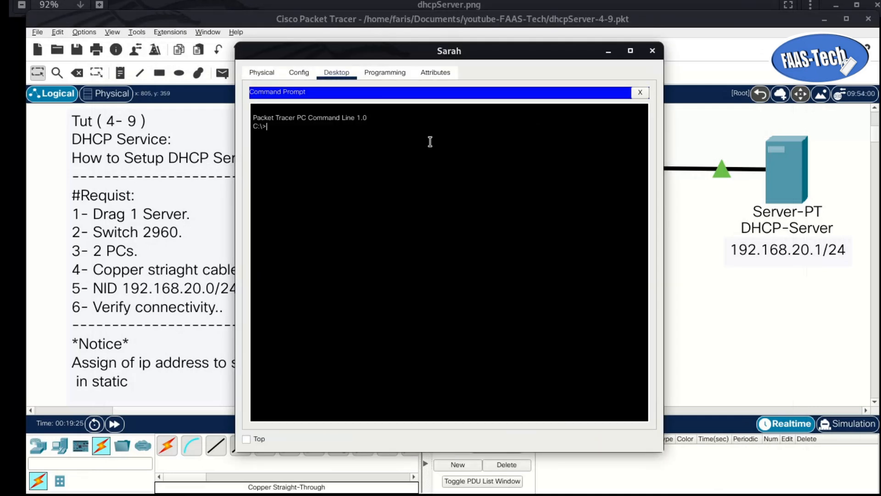
type("ipconfig")
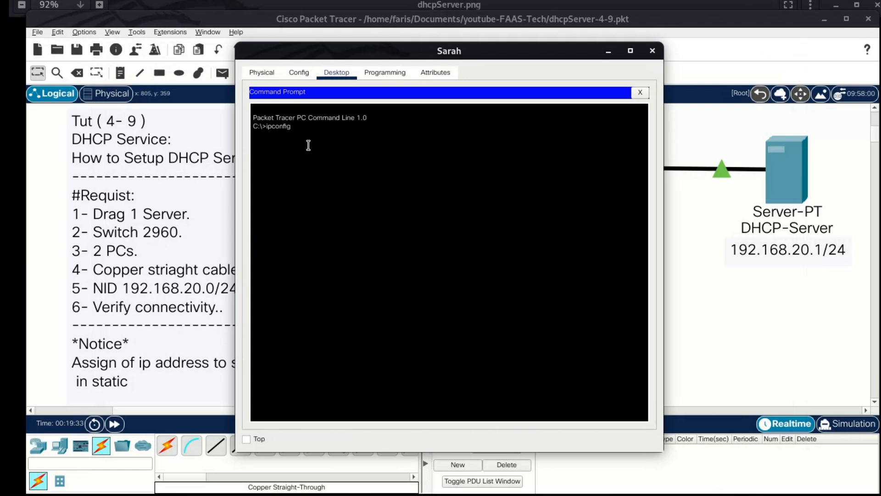
key("Return")
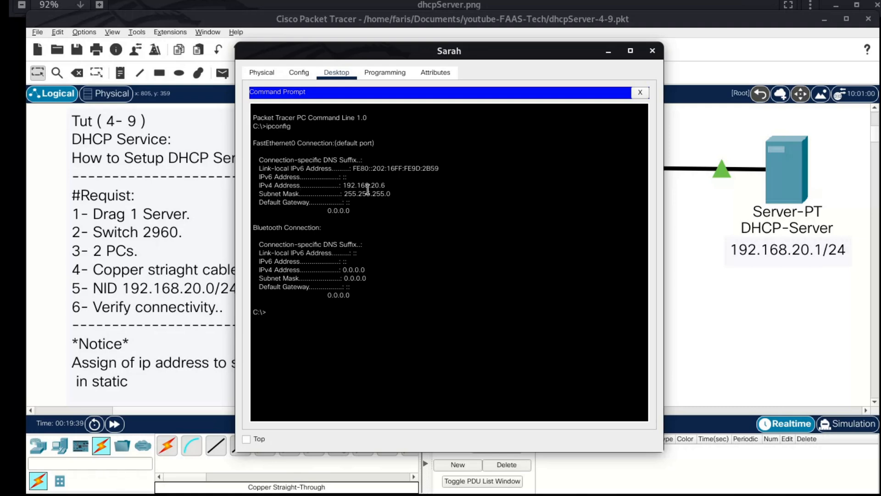
left_click(630, 51)
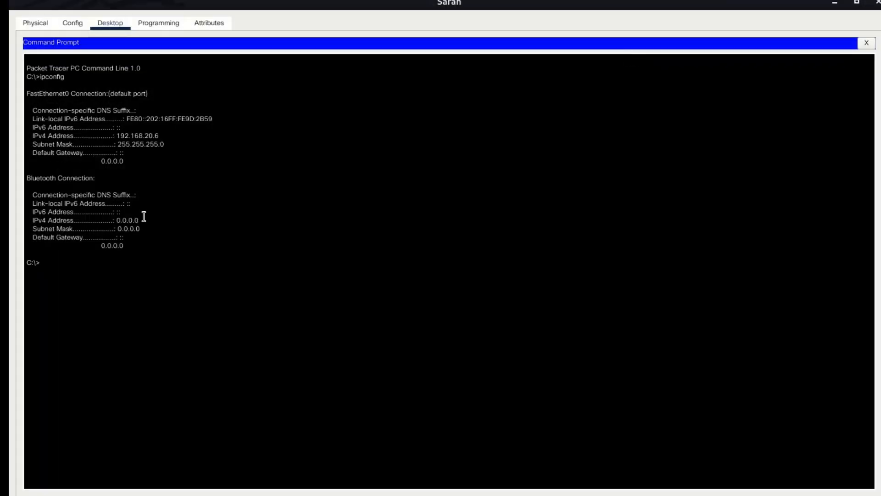
triple_click(155, 136)
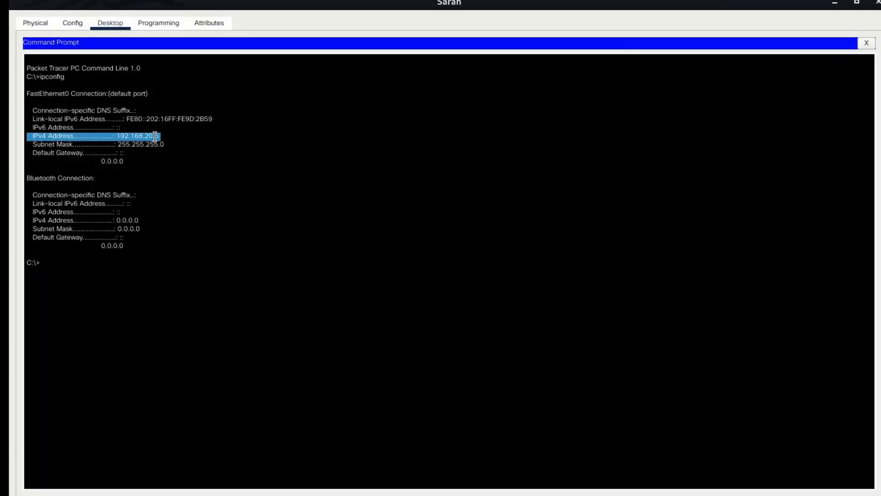
triple_click(161, 145)
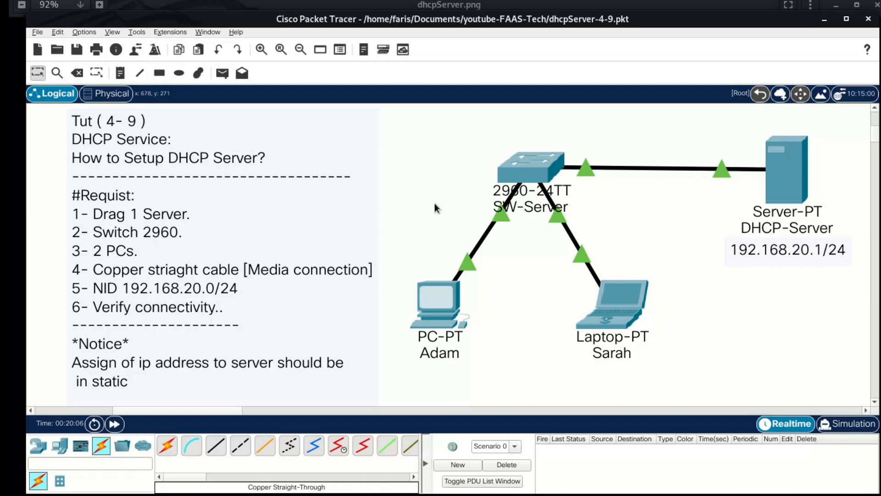
Step: Send a simple PDU from the PC-PT to the Laptop-PT and widen the Type column in the PDU list
left_click(224, 73)
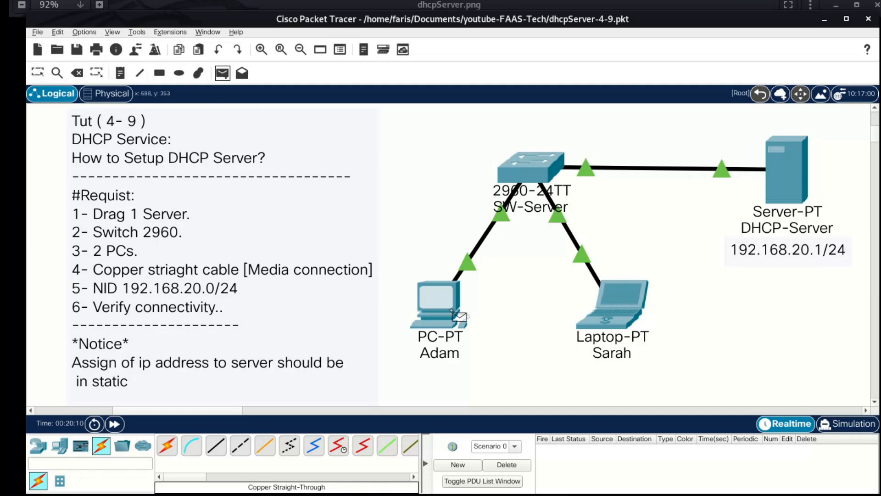
left_click(427, 300)
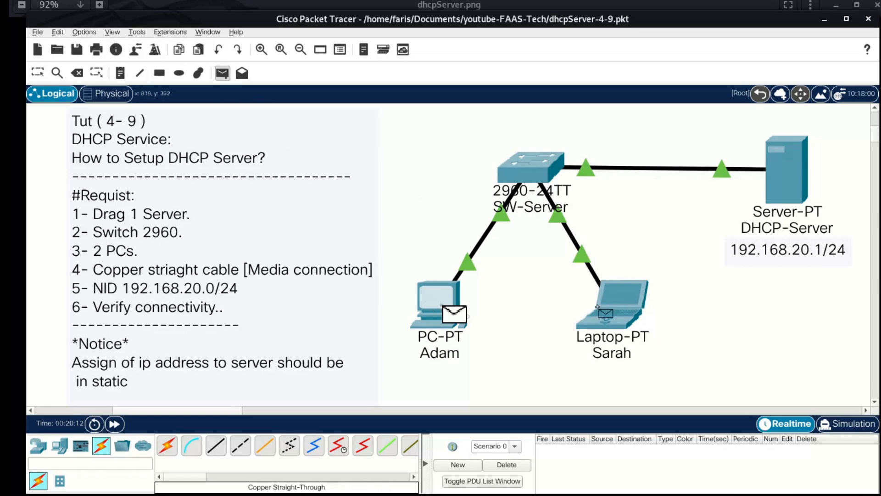
left_click(630, 293)
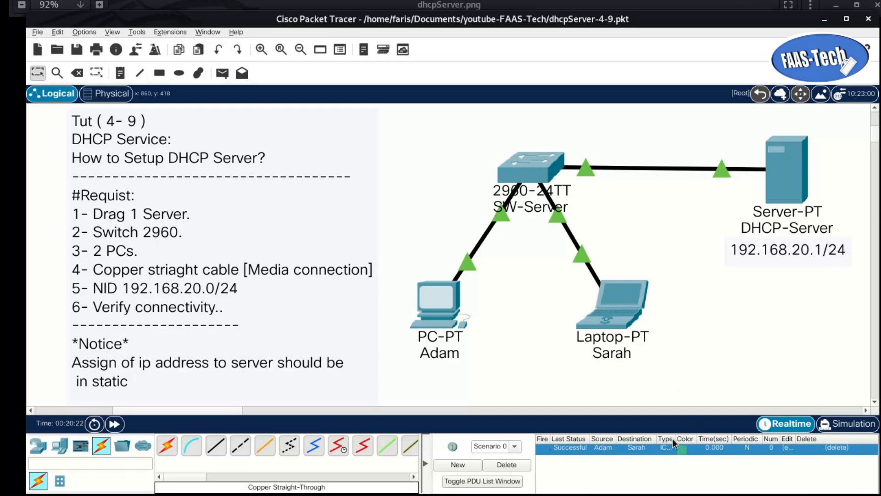
left_click_drag(675, 438, 690, 434)
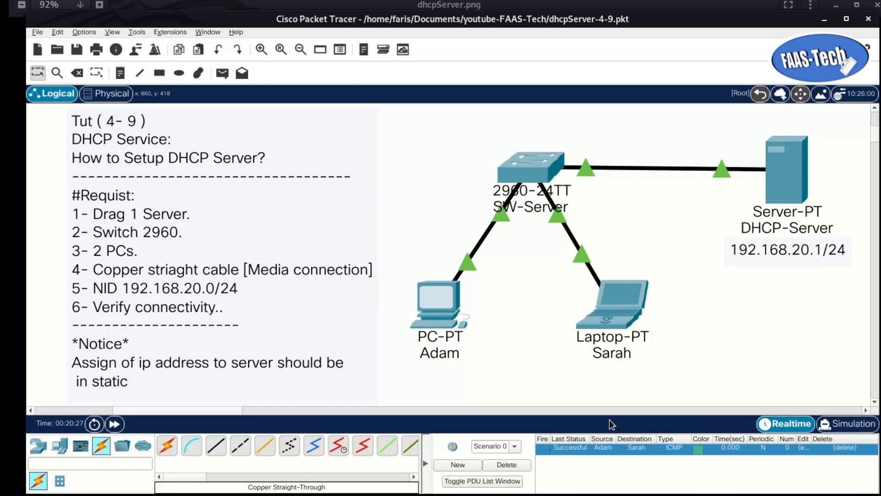
Step: Send a simple PDU from the Laptop-PT to the PC-PT to test connectivity in the reverse direction
left_click(222, 73)
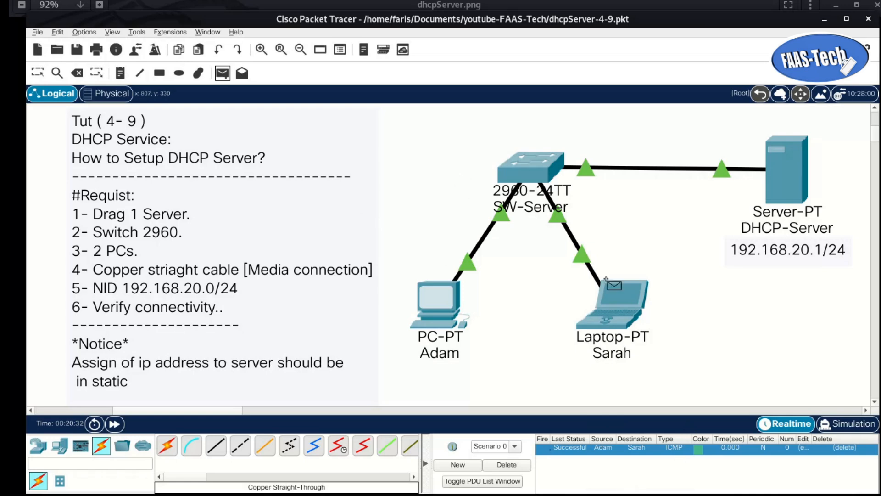
left_click(625, 294)
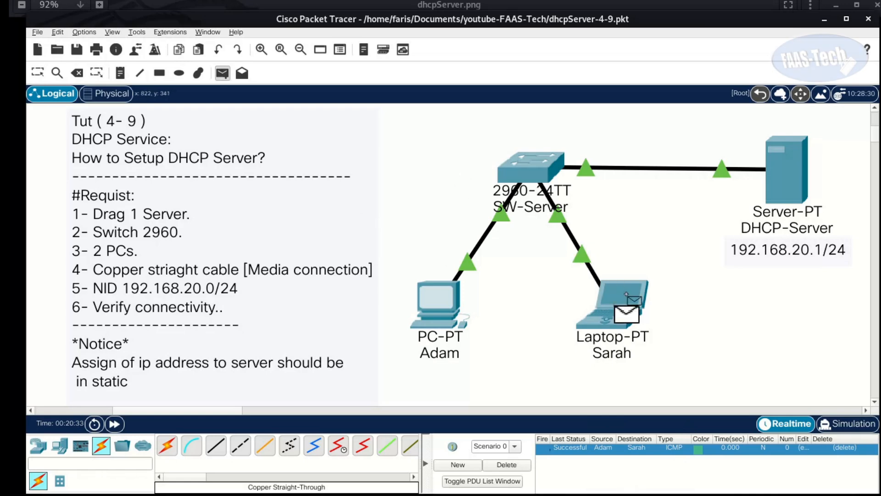
left_click(429, 302)
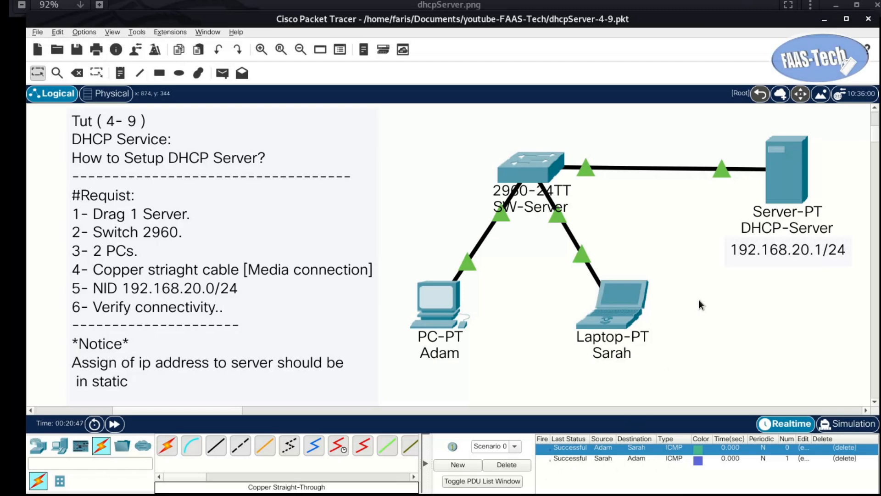
Step: Send a simple PDU from the PC-PT to the DHCP-Server to test connectivity with the server
left_click(221, 75)
left_click(433, 296)
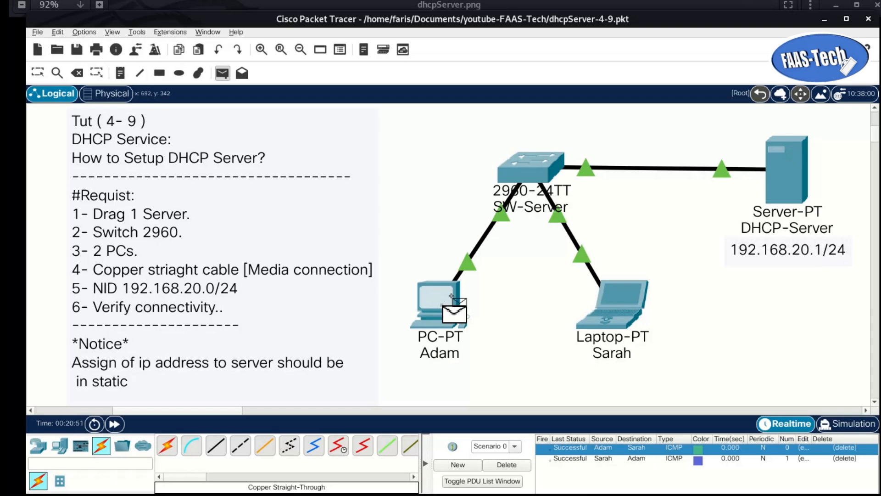
left_click(781, 179)
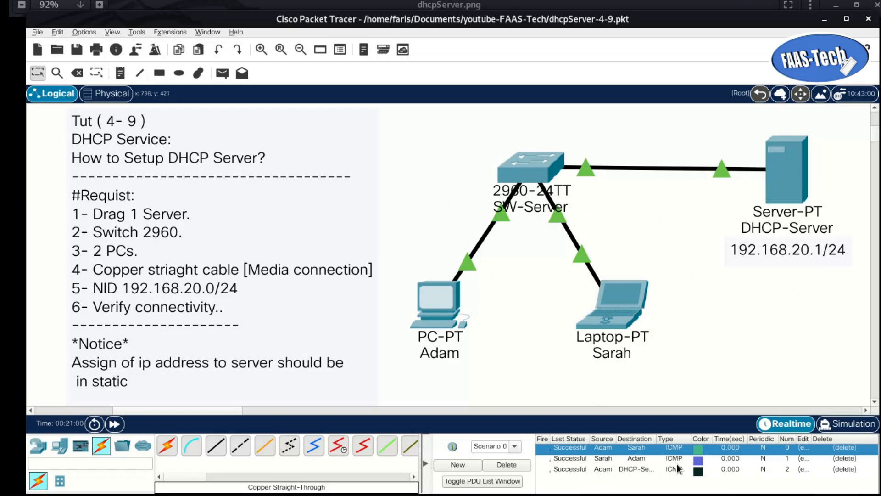
left_click_drag(409, 136, 856, 270)
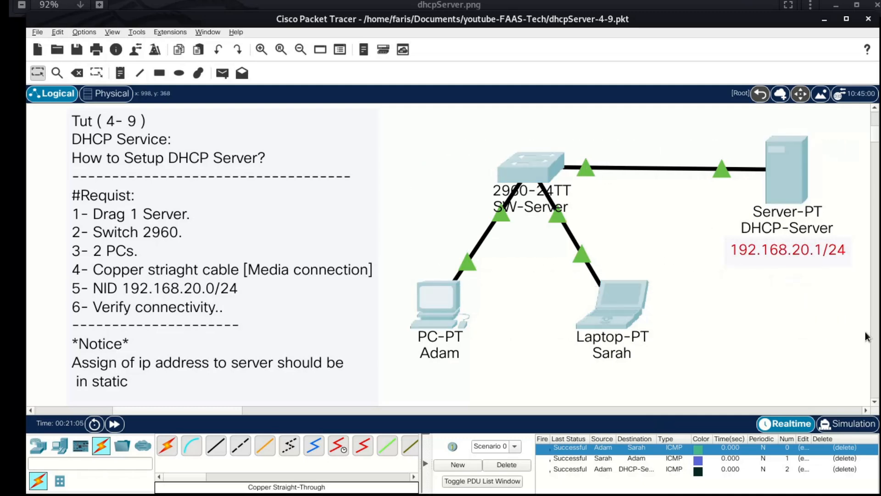
left_click(739, 344)
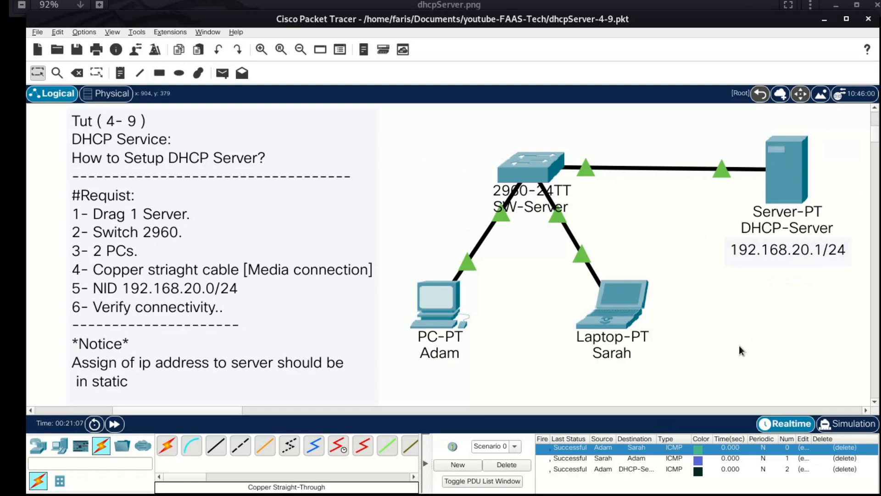